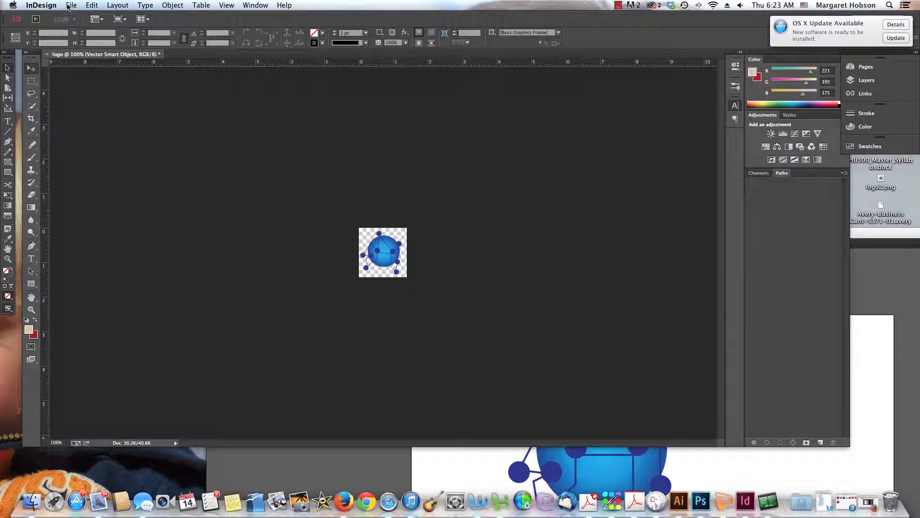
left_click(100, 146)
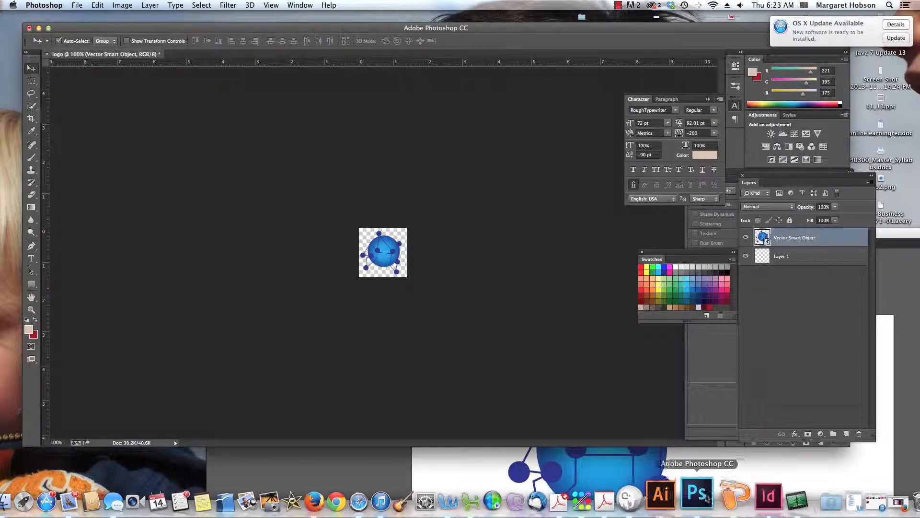
left_click(751, 499)
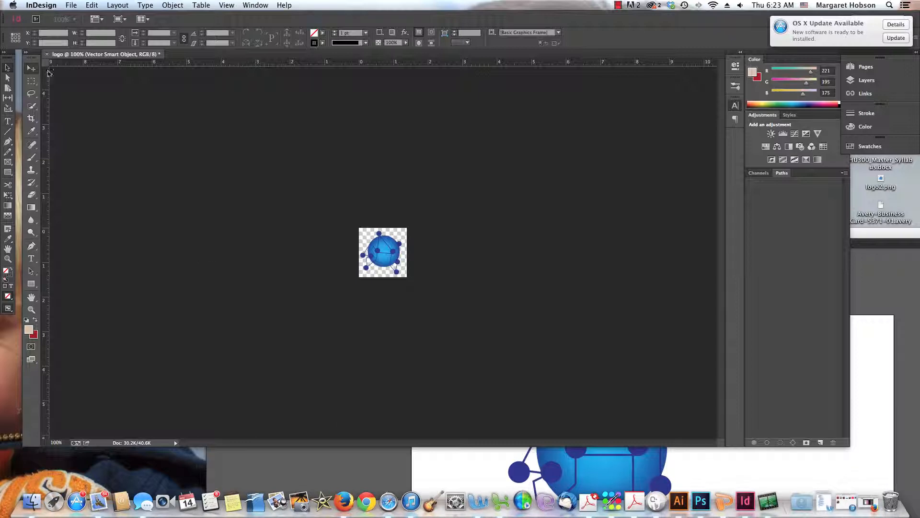
left_click_drag(14, 54, 17, 56)
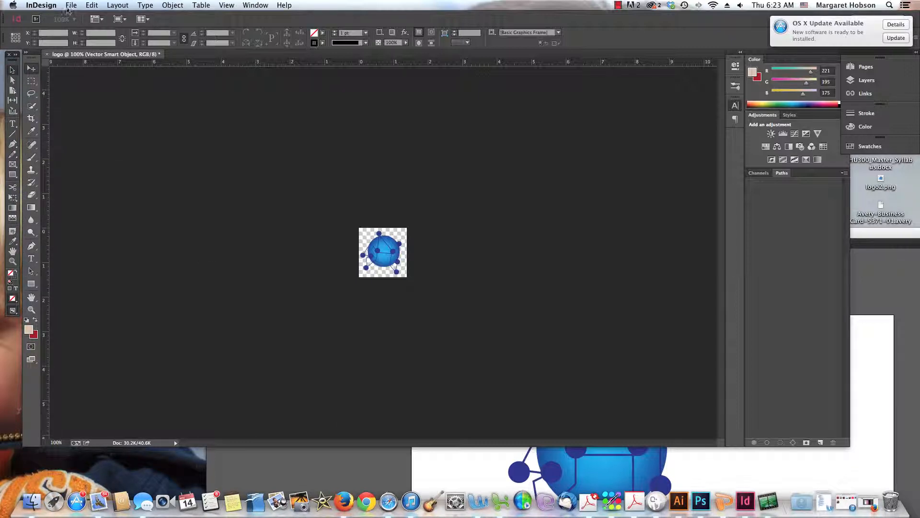
Start a new document and look through the document preset options
left_click(71, 6)
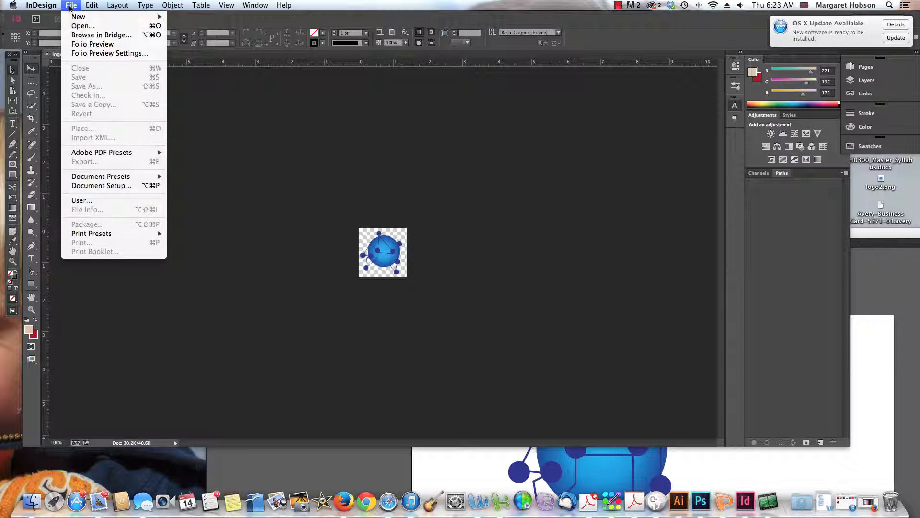
mouse_move(73, 18)
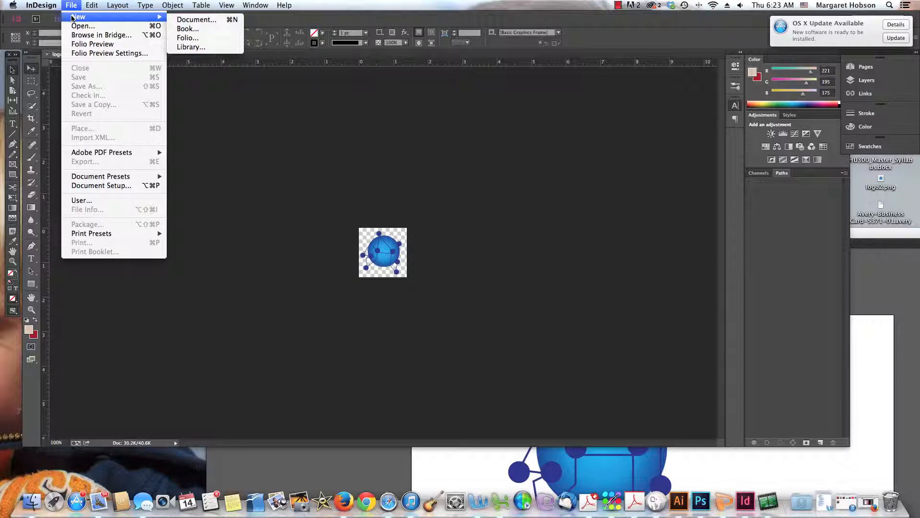
left_click(192, 20)
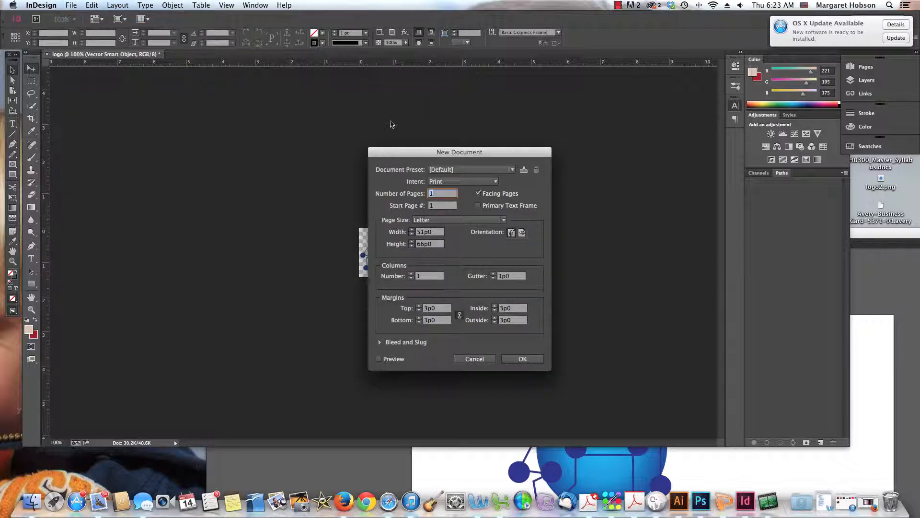
left_click_drag(390, 156, 334, 111)
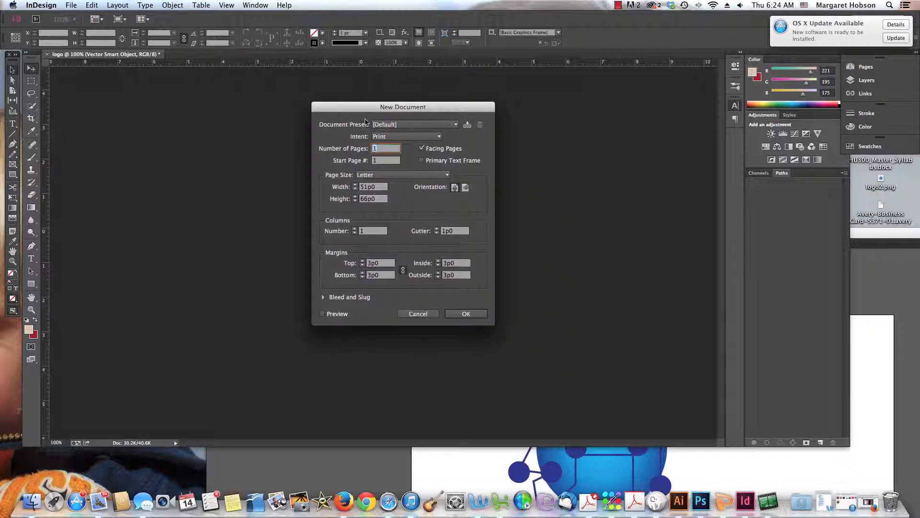
left_click(455, 125)
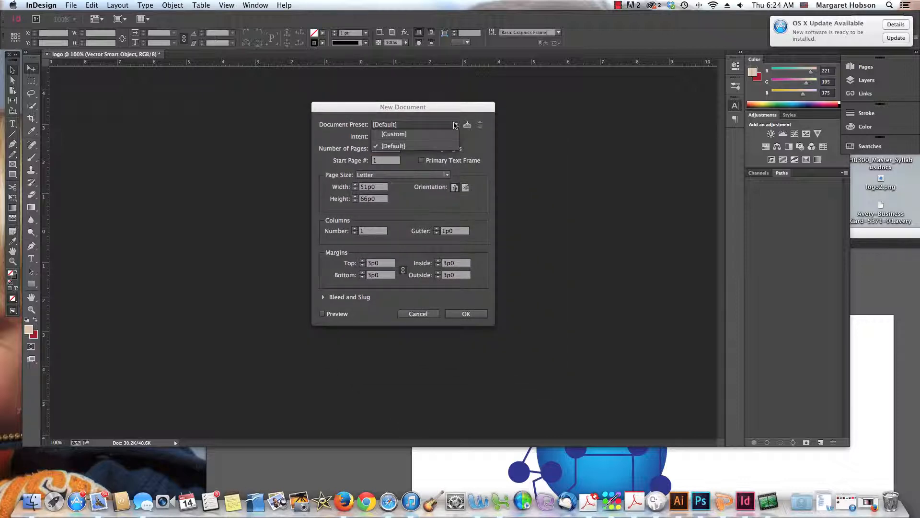
left_click(456, 126)
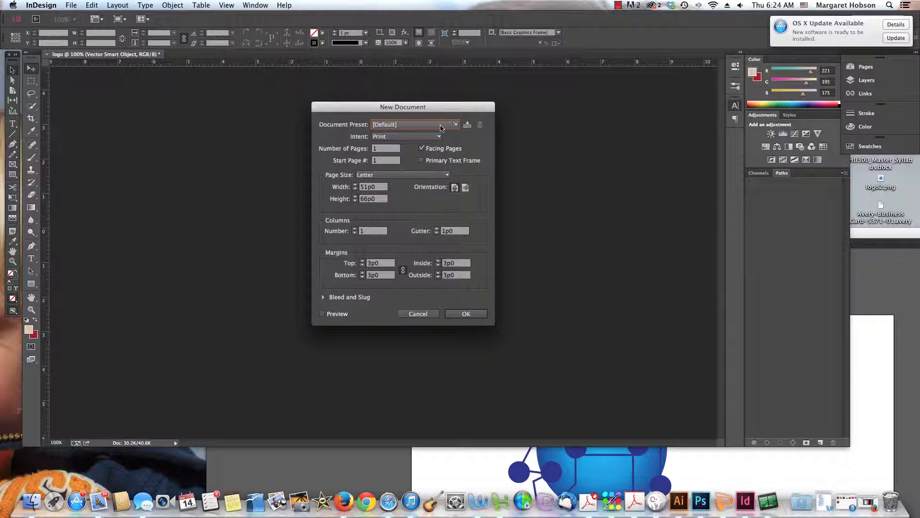
Set the intent to Digital Publishing and try the iPhone and iPad page sizes
left_click(439, 137)
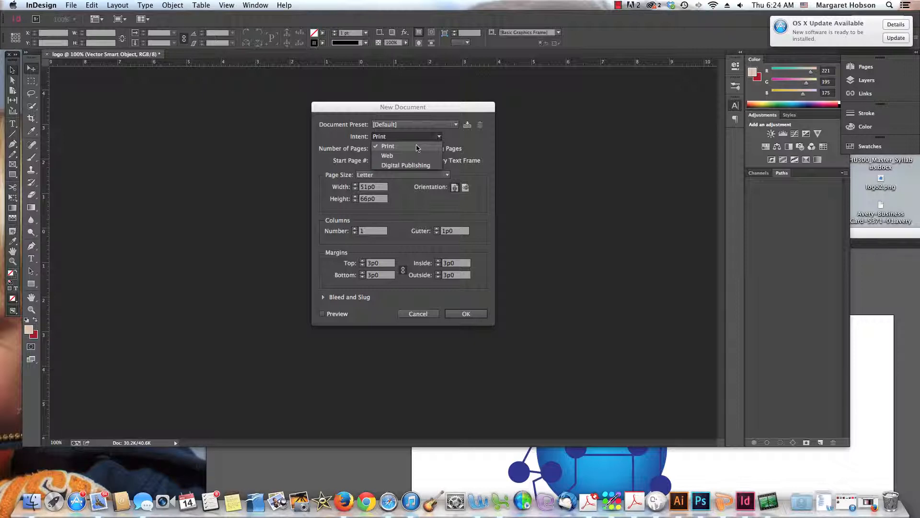
left_click(415, 166)
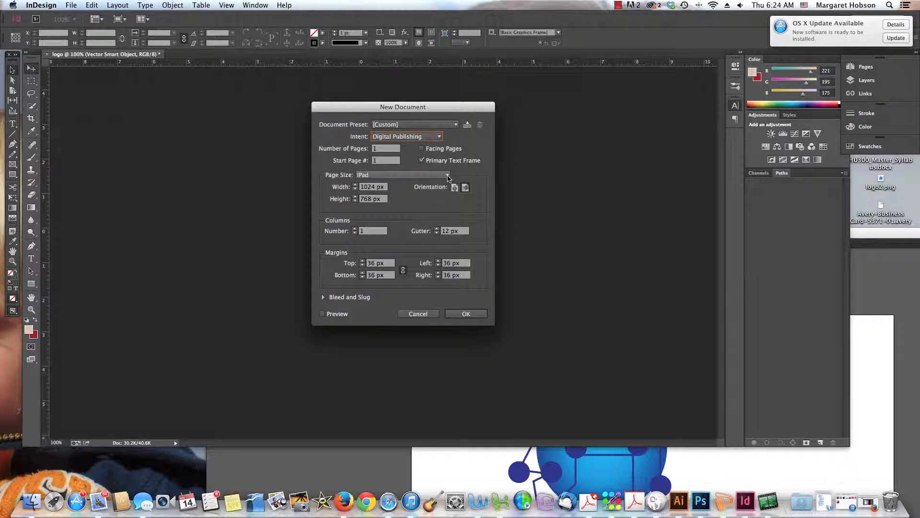
left_click(447, 176)
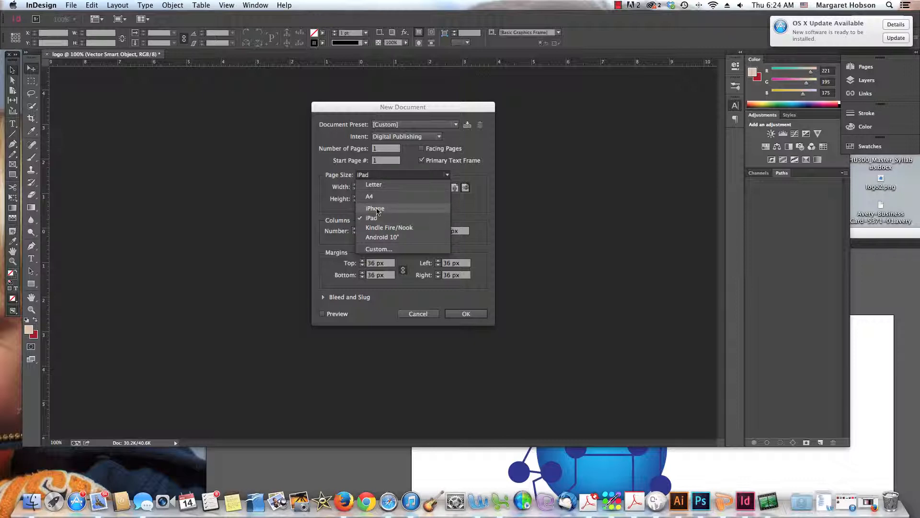
left_click(376, 209)
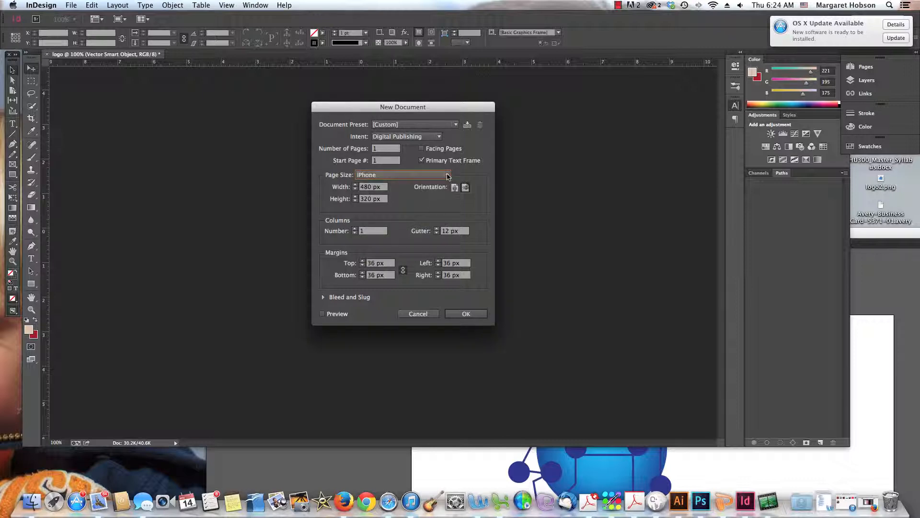
left_click(448, 176)
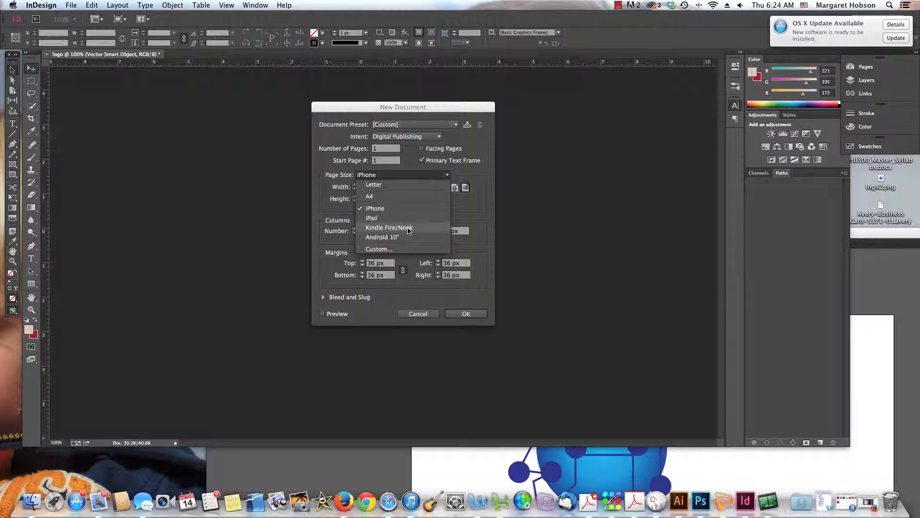
left_click(415, 176)
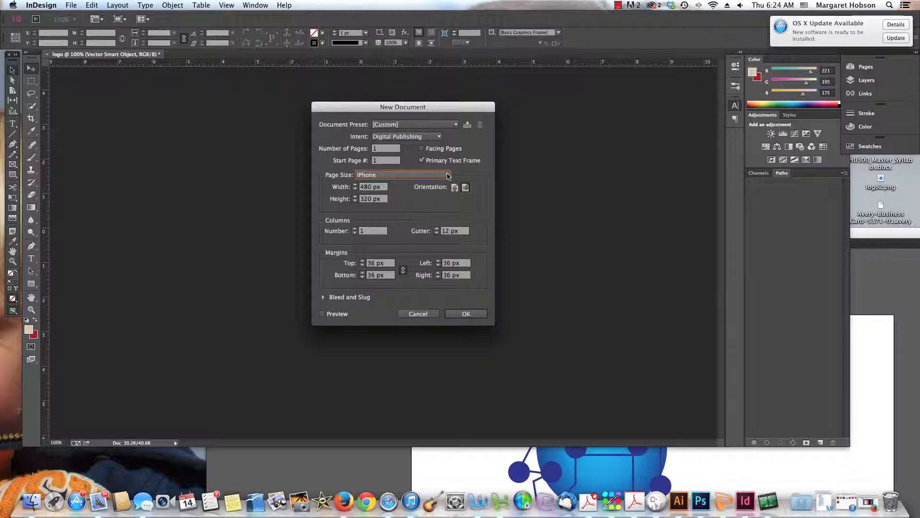
left_click(447, 176)
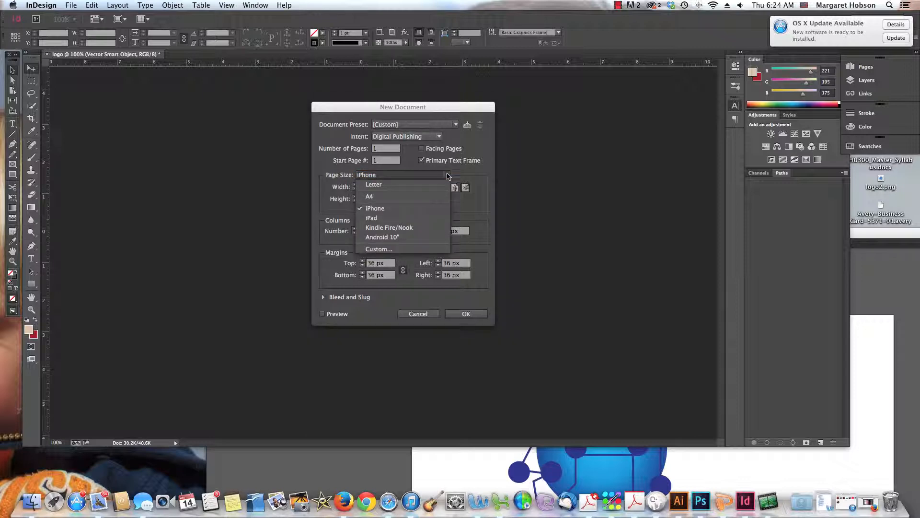
left_click(404, 218)
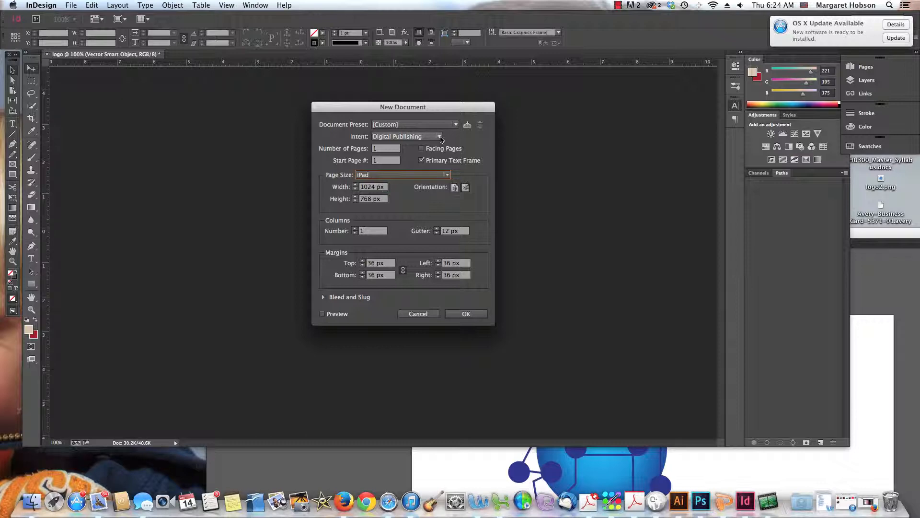
Set the intent to Print and the page size to Letter, then create the document
left_click(440, 137)
left_click(415, 147)
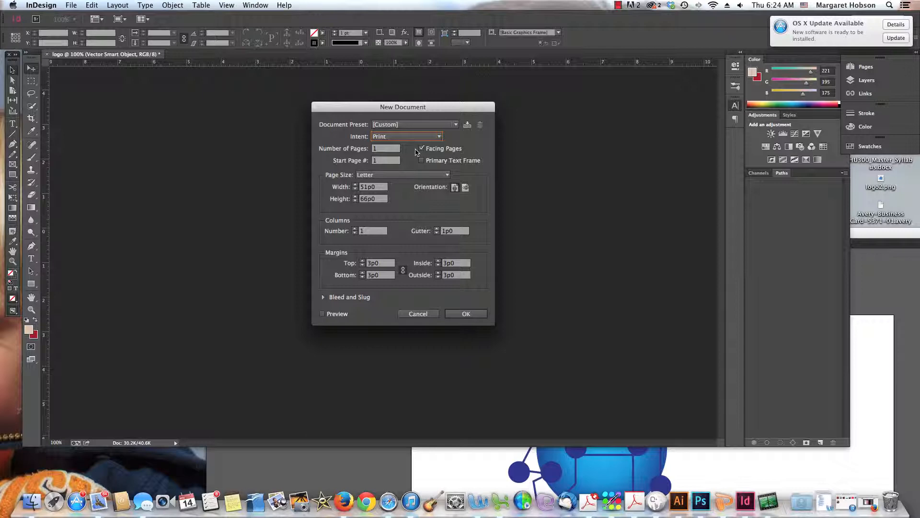
left_click(446, 176)
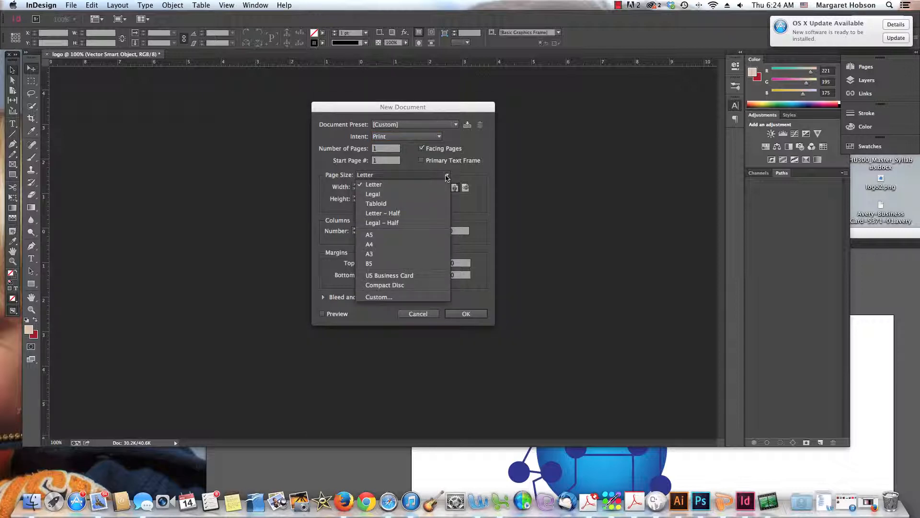
left_click(388, 185)
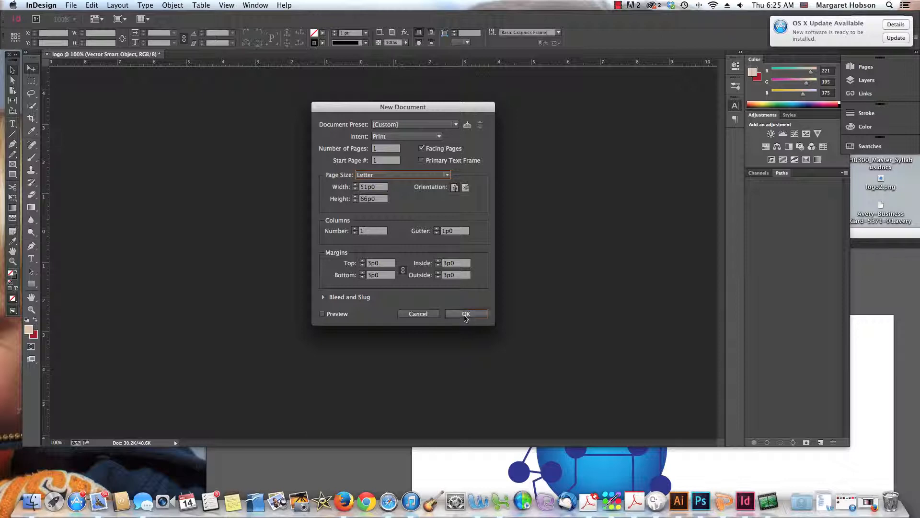
left_click(465, 315)
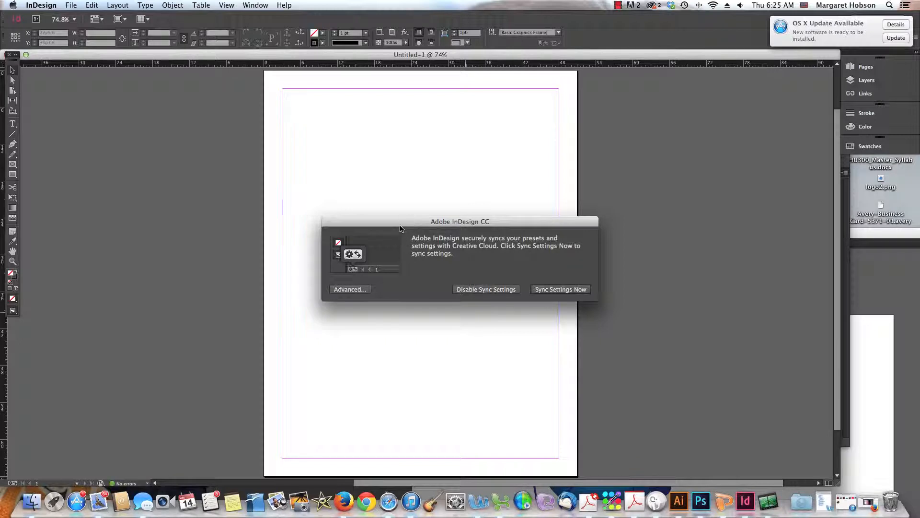
Answer the settings sync prompt by choosing to sync settings now
left_click_drag(401, 224, 435, 225)
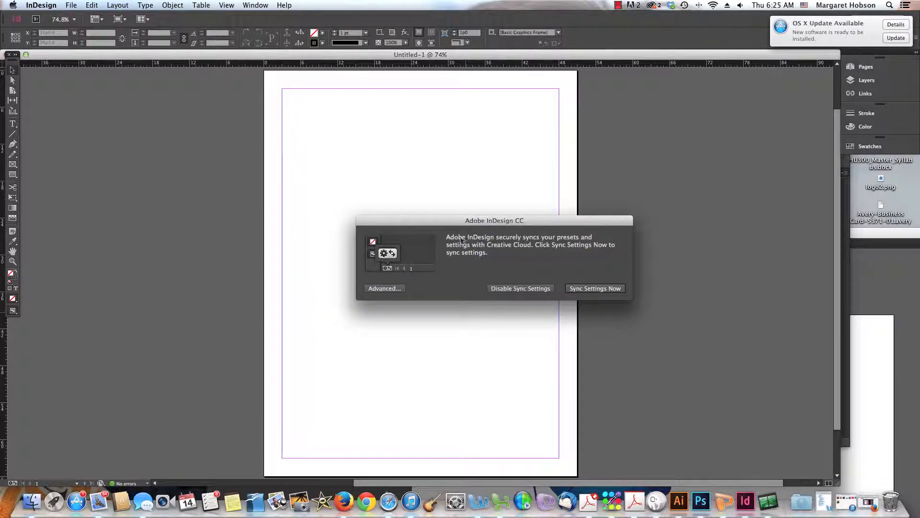
left_click_drag(423, 225, 529, 206)
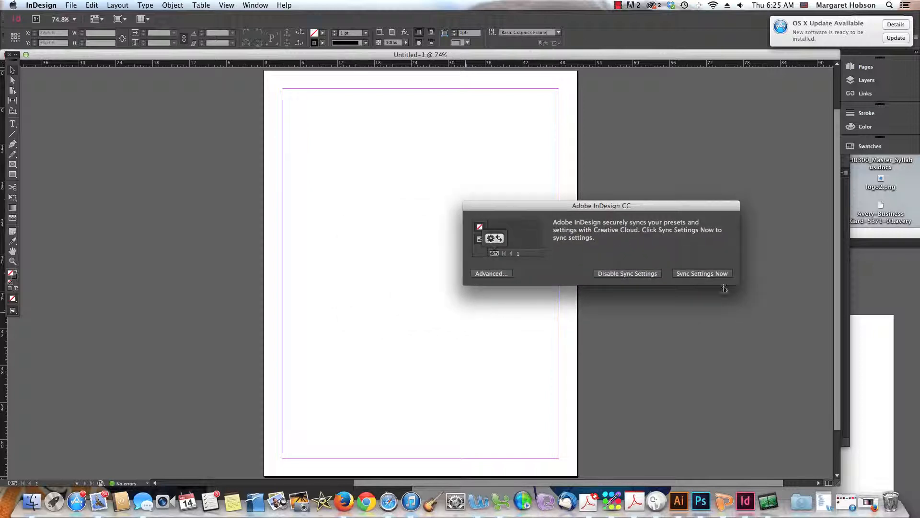
left_click(709, 274)
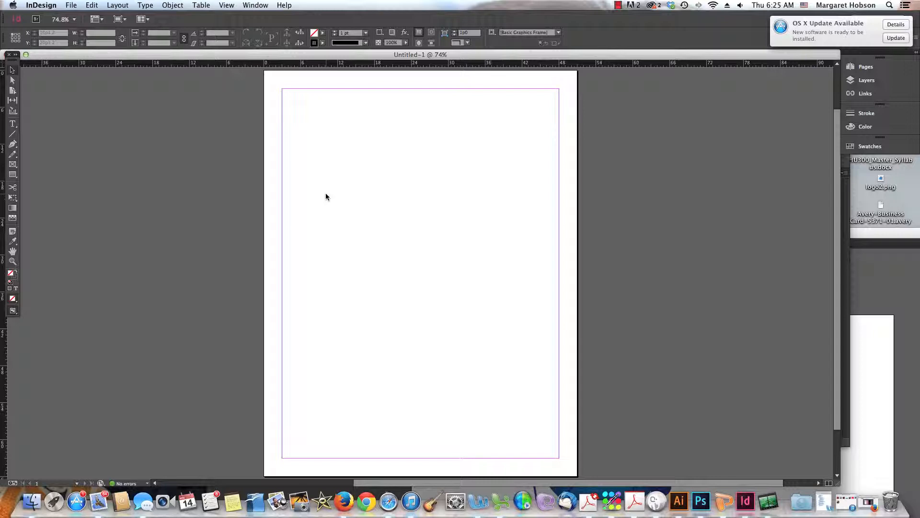
Zoom out to 50% and float the panel group beside the page
key("super+minus")
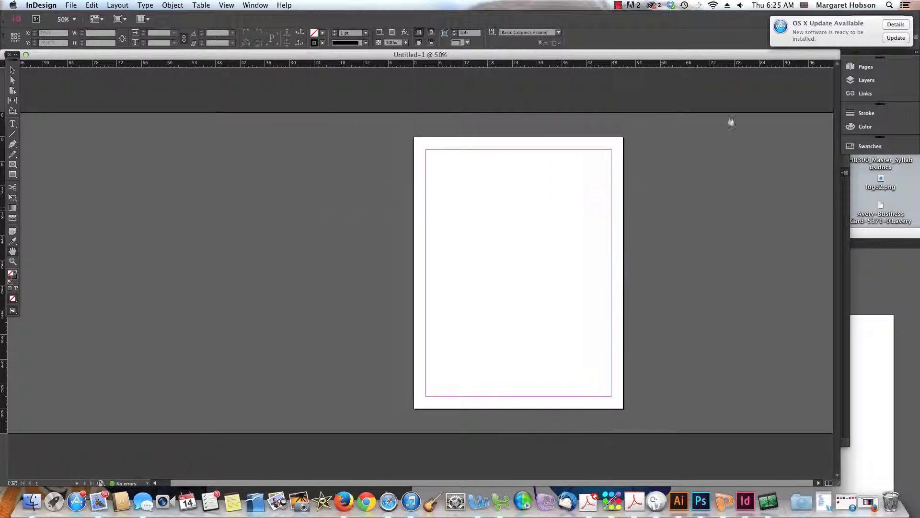
mouse_move(784, 37)
left_mouse_down()
mouse_move(838, 40)
mouse_move(807, 96)
mouse_move(712, 77)
mouse_move(741, 84)
left_mouse_up()
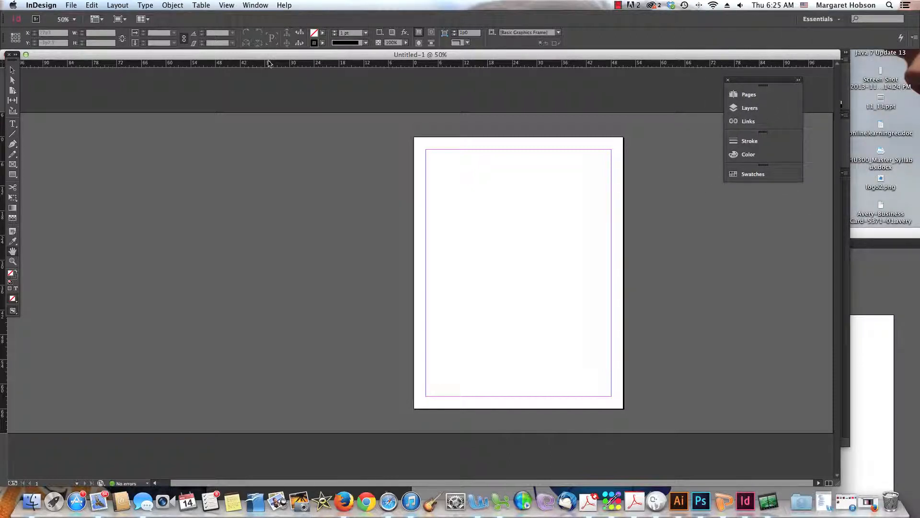
left_click_drag(269, 58, 289, 60)
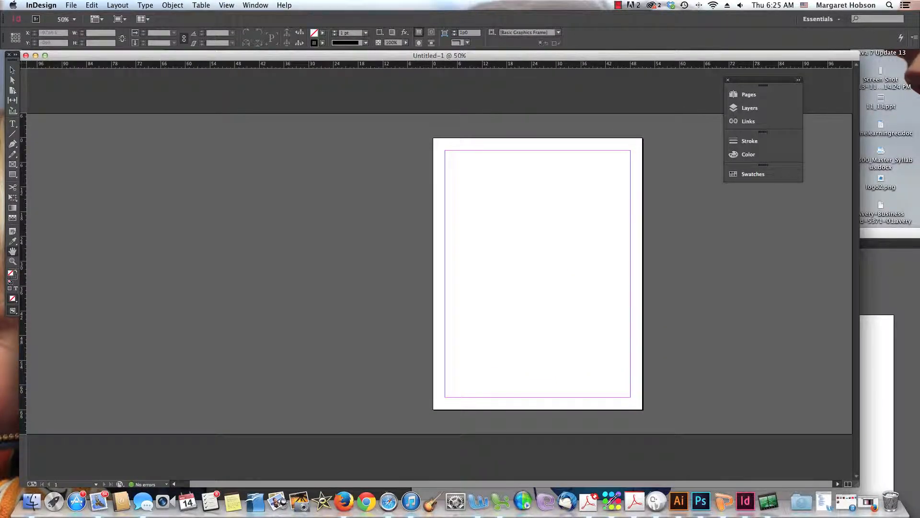
Select the Type Tool from the type tool group
left_click(13, 126)
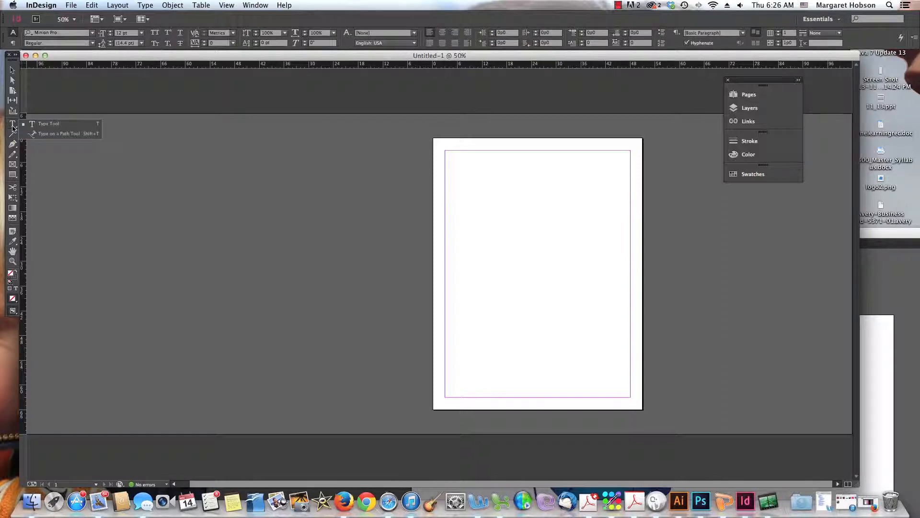
left_click_drag(13, 126, 44, 124)
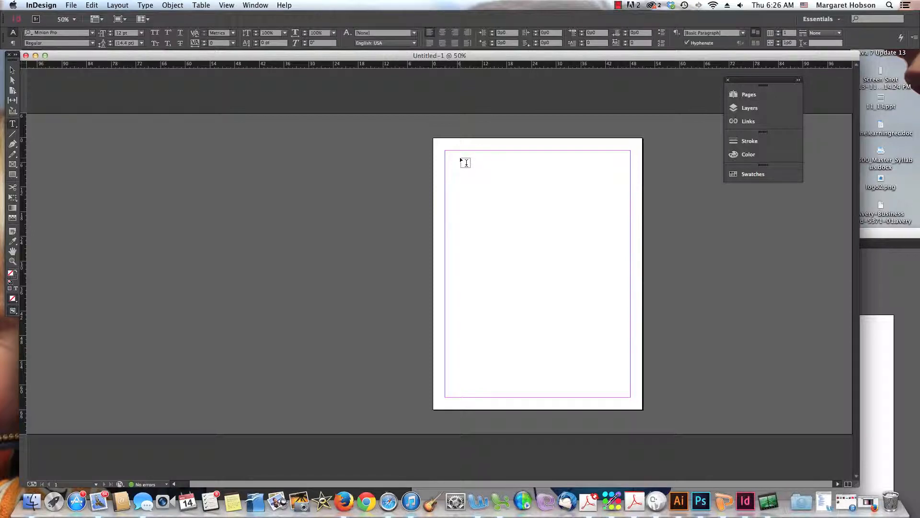
key("shift+t")
key("p")
key("e")
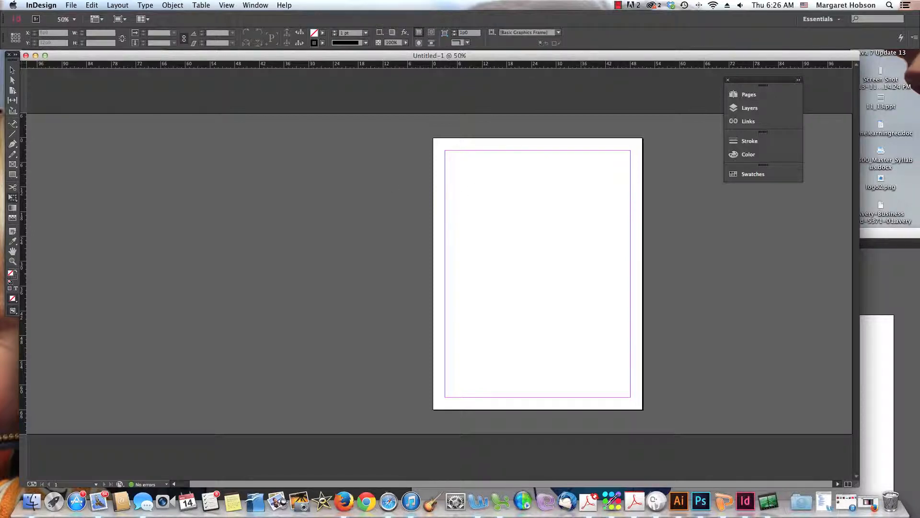
left_click(12, 124)
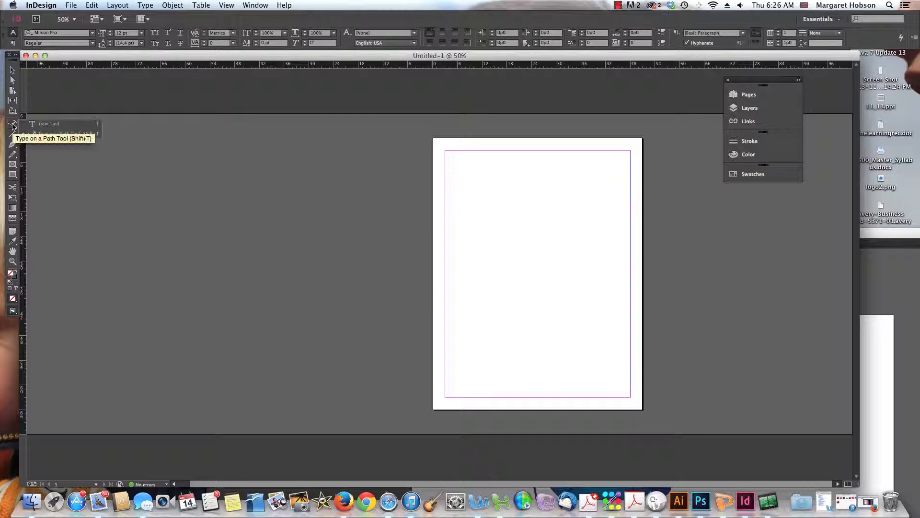
left_click(54, 124)
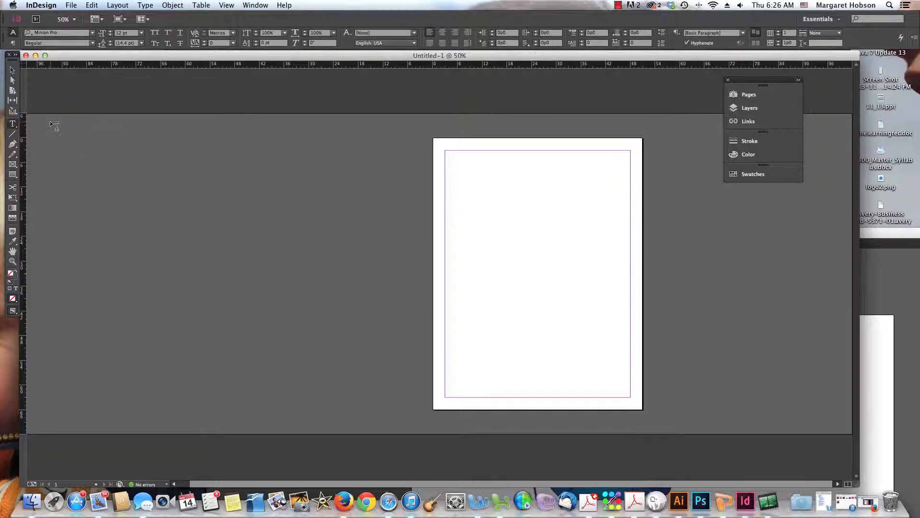
Draw a text frame near the top of the page and enter "Type Tool."
left_click(472, 176)
left_click_drag(459, 159, 585, 184)
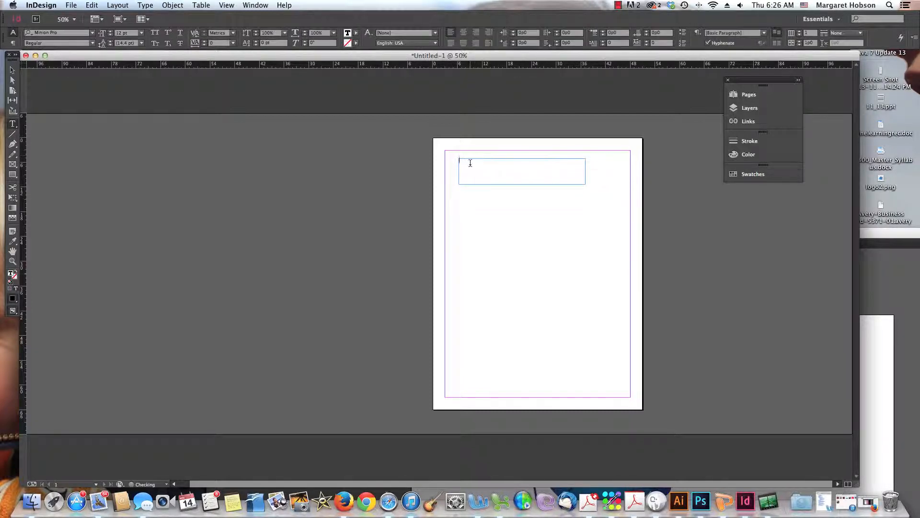
type("T")
Select the text and set its font size to 21 pt
left_click_drag(479, 160, 449, 162)
left_click(110, 31)
left_click(110, 31)
left_click(109, 31)
left_click(109, 32)
left_click(110, 32)
left_click(110, 31)
left_click(110, 32)
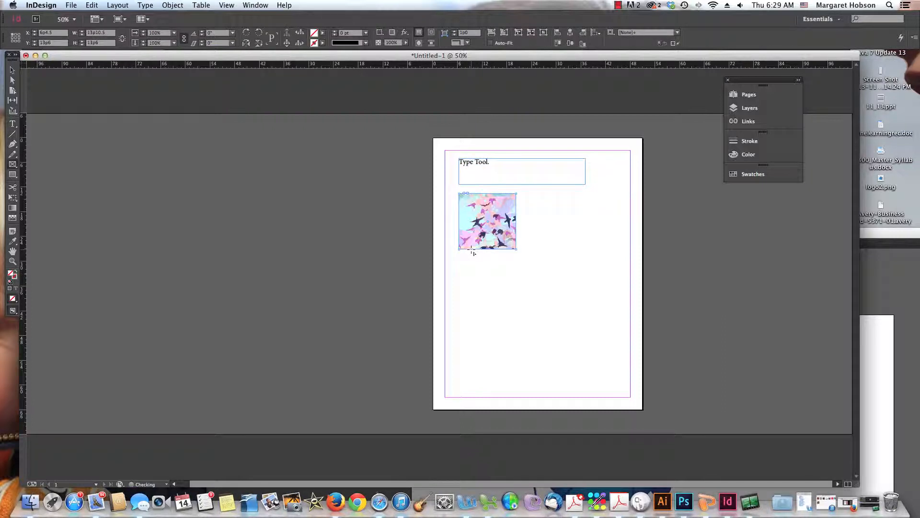
key("Delete")
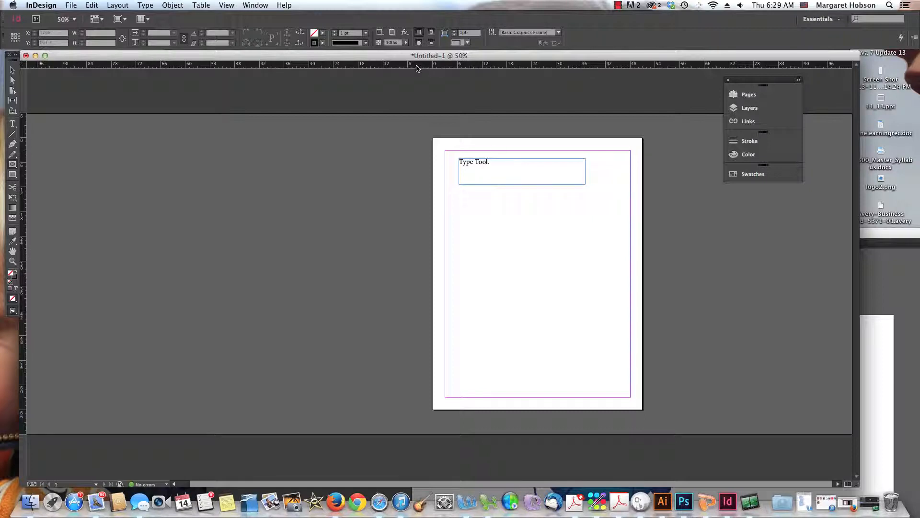
left_click(72, 5)
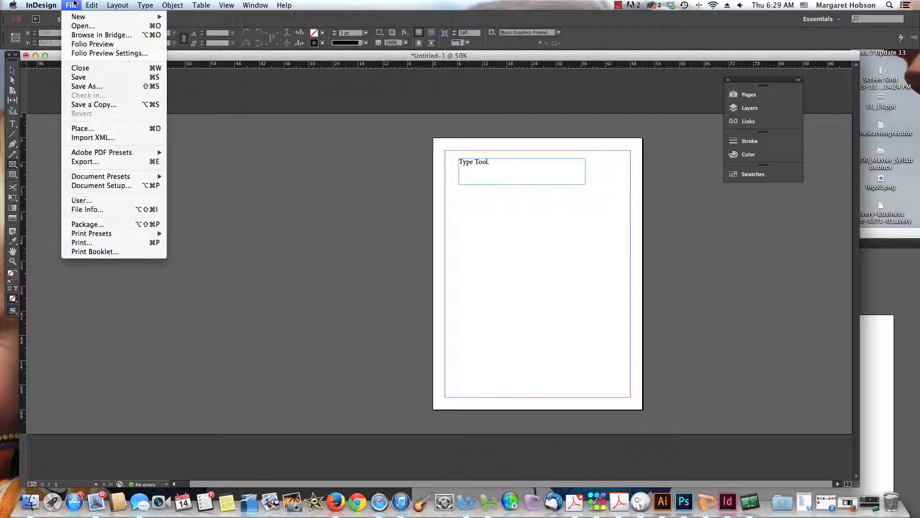
mouse_move(77, 16)
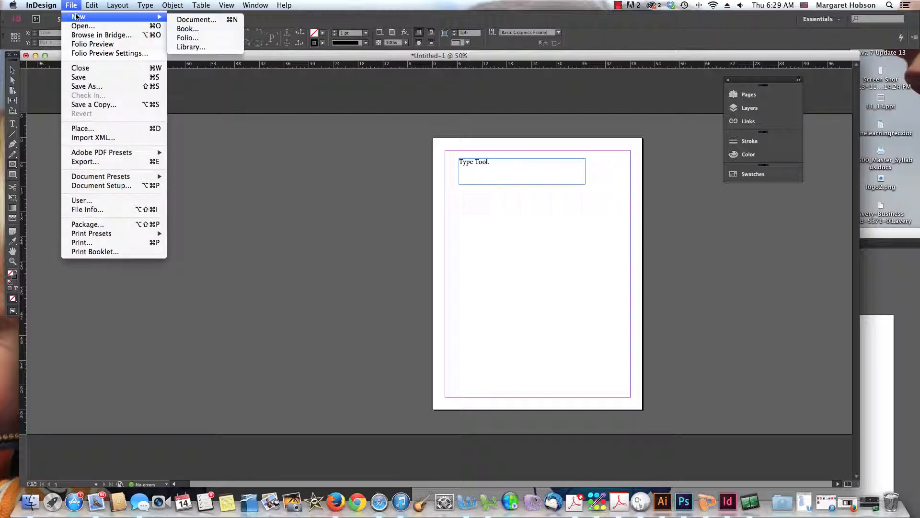
left_click(187, 19)
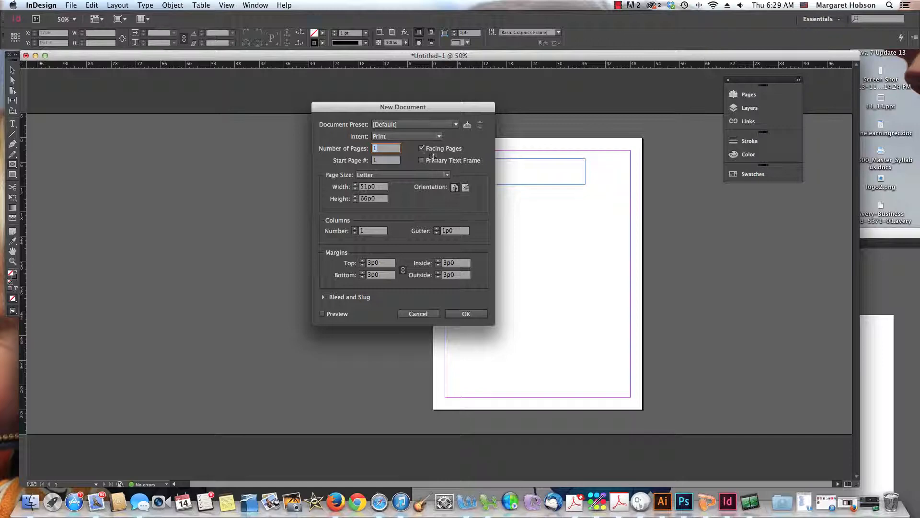
left_click(418, 315)
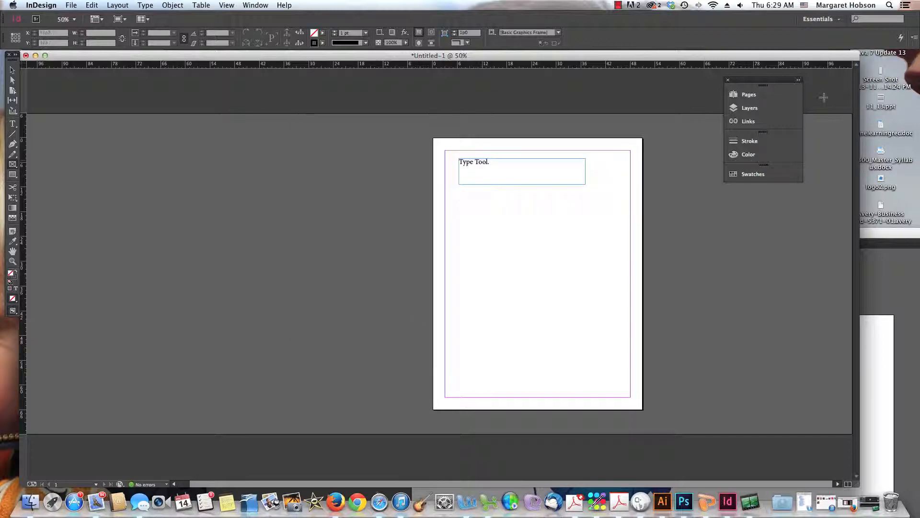
Open the Pages panel and create new master pages
left_click(745, 94)
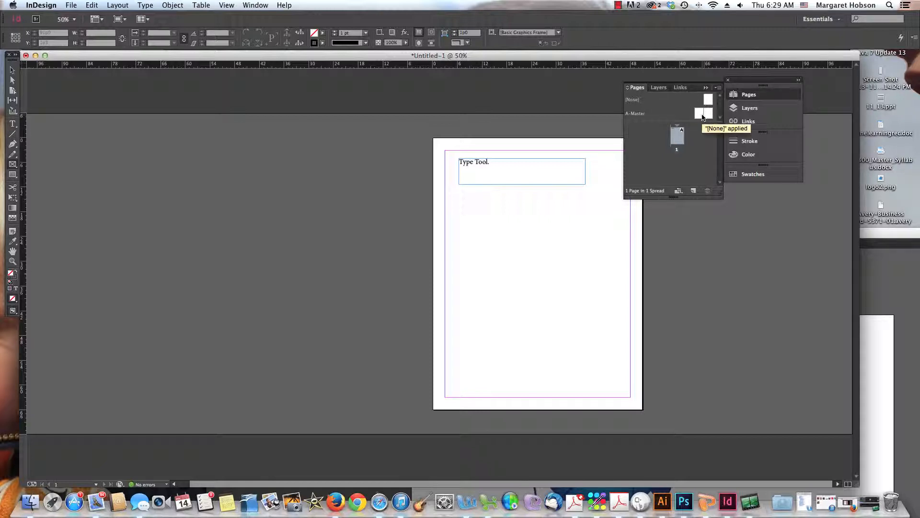
left_click(702, 117)
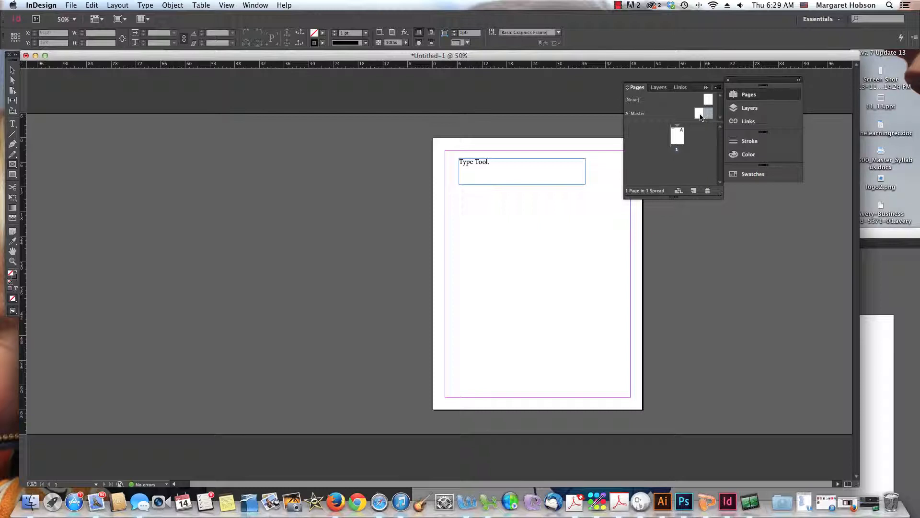
left_click(694, 190)
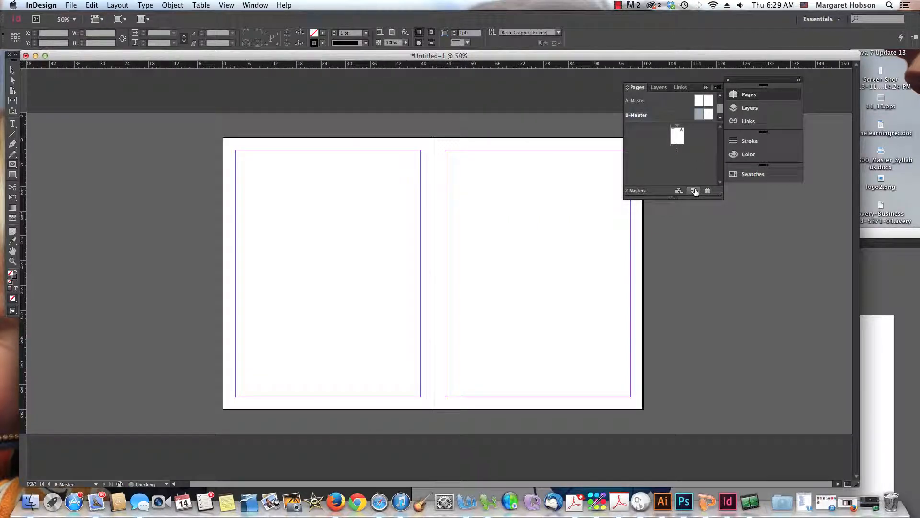
left_click(694, 191)
scroll(719, 107, "up", 3)
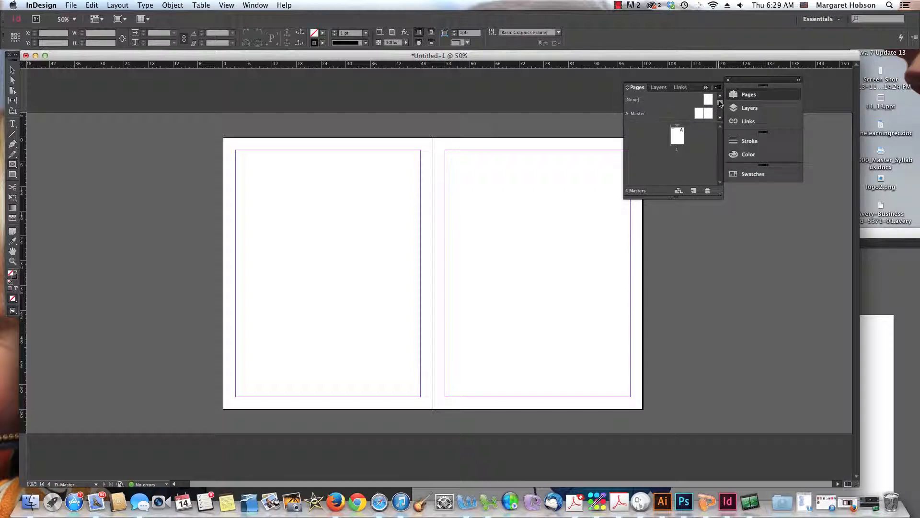
Apply the [None] master to page 1 in the Pages panel
left_click(710, 101)
left_click(699, 115)
left_click(710, 116, "shift")
left_click_drag(710, 100, 702, 142)
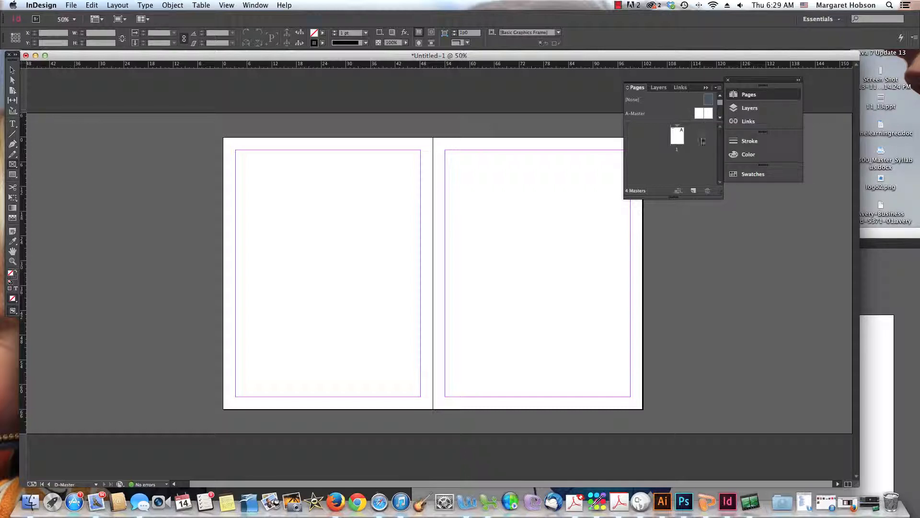
left_click(766, 357)
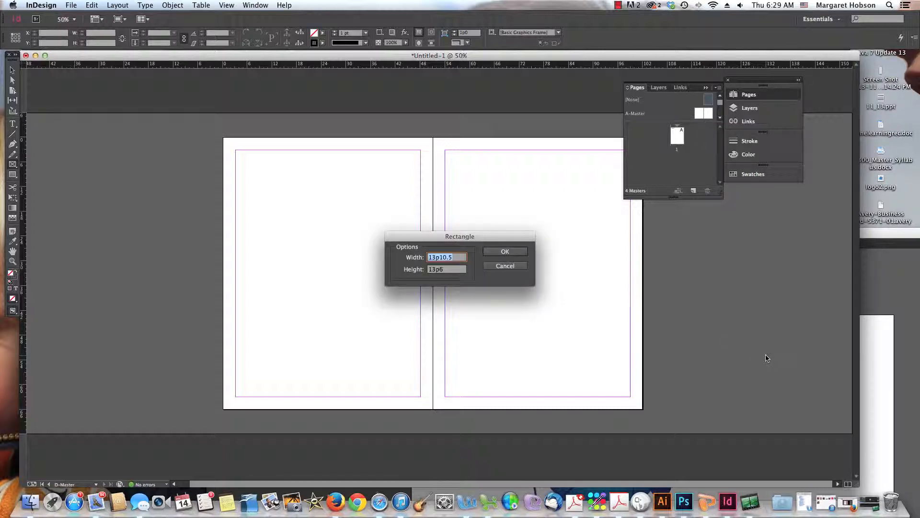
left_click(506, 266)
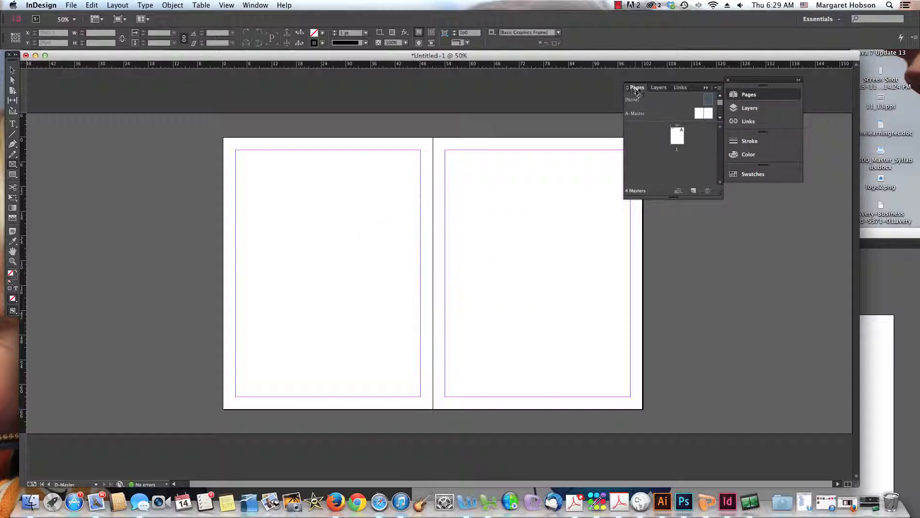
Float the Pages panel on its own and open the Layers, Links, Stroke, Color and Swatches panels in turn
left_click_drag(637, 88, 723, 224)
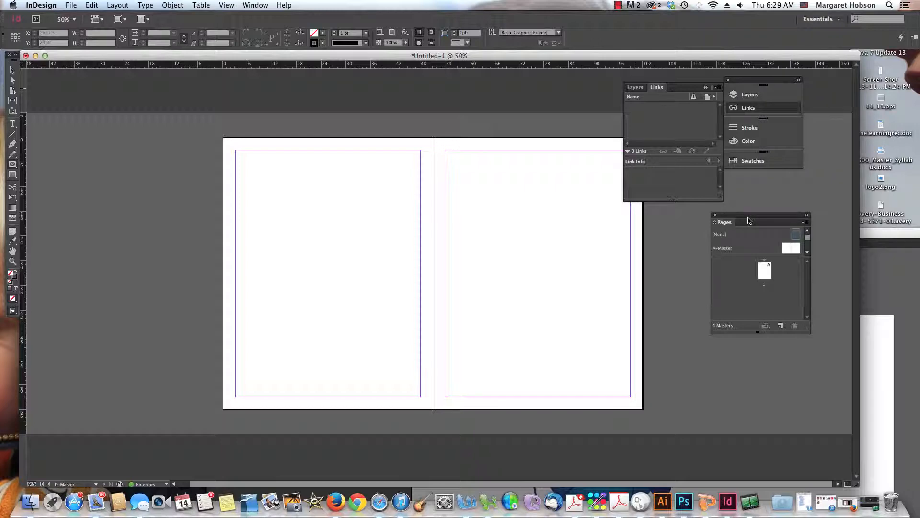
left_click(747, 96)
left_click(748, 109)
left_click(749, 126)
left_click(748, 140)
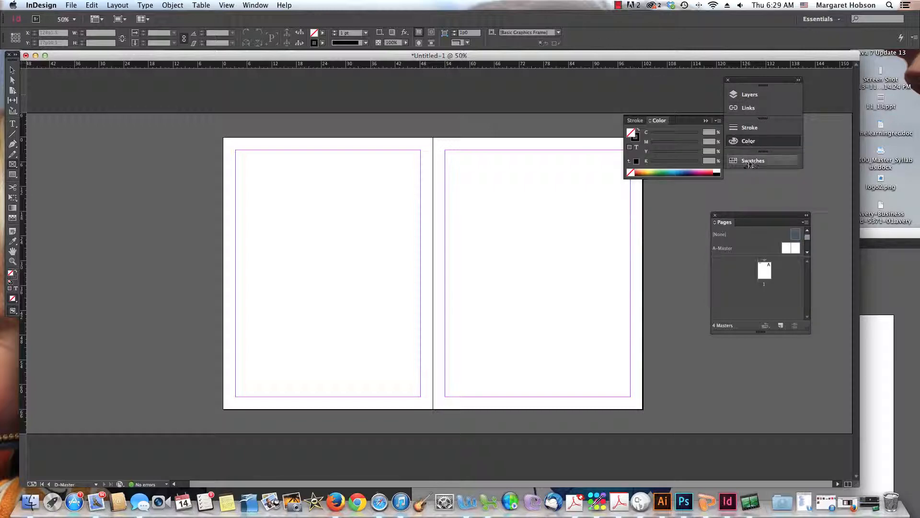
left_click(751, 162)
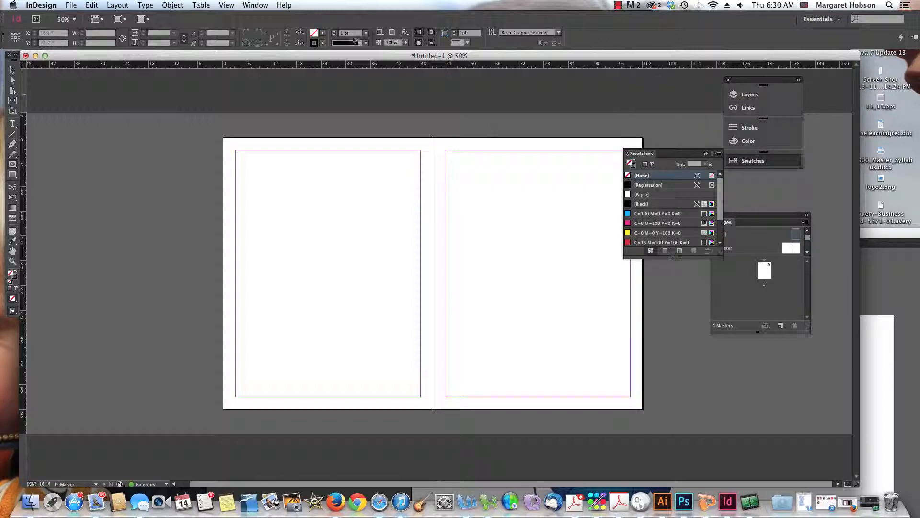
left_click(256, 4)
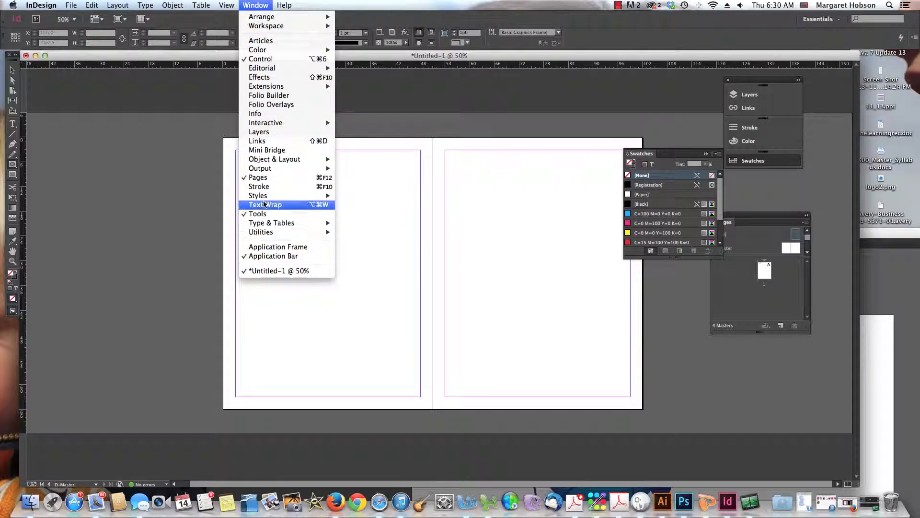
mouse_move(268, 224)
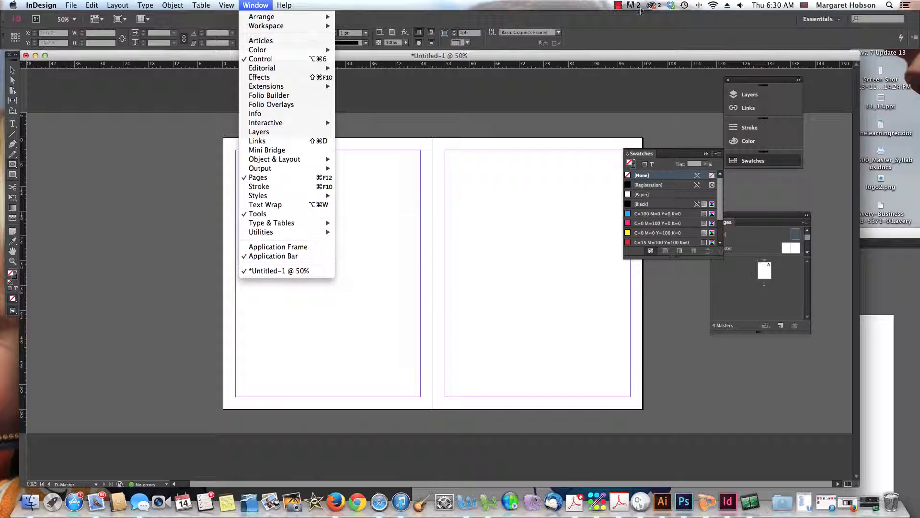
left_click(617, 5)
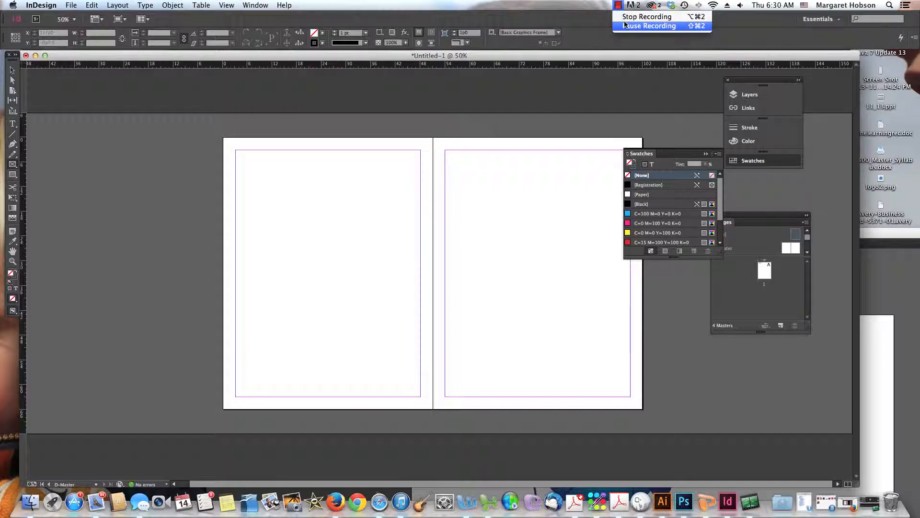